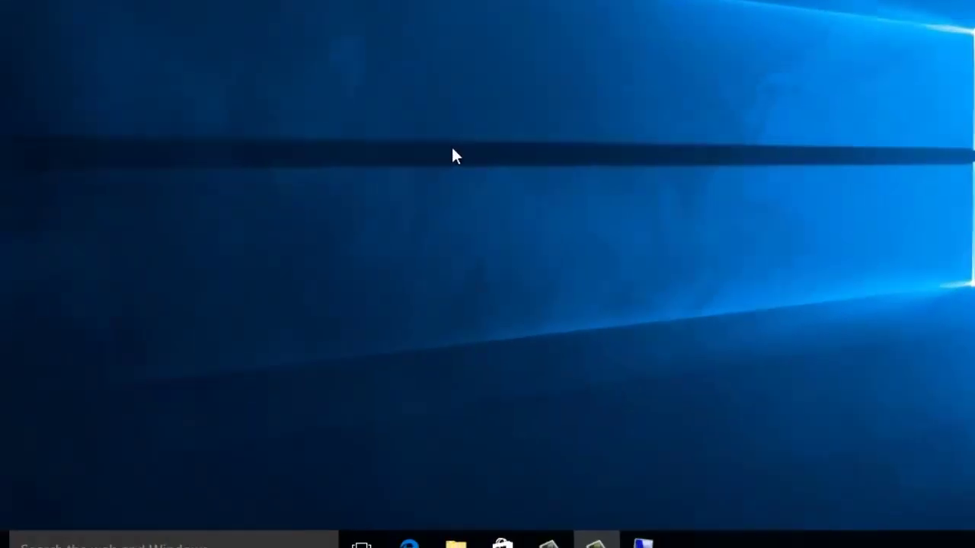
# - Launch gpedit.msc from Run, maximize the editor, and widen the tree pane
pyautogui.press('super+r')
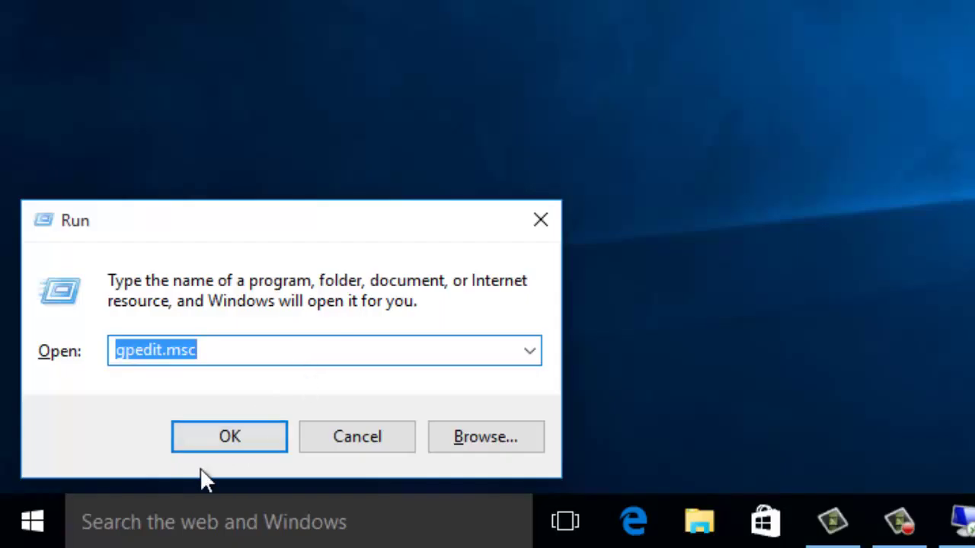
pyautogui.click(221, 435)
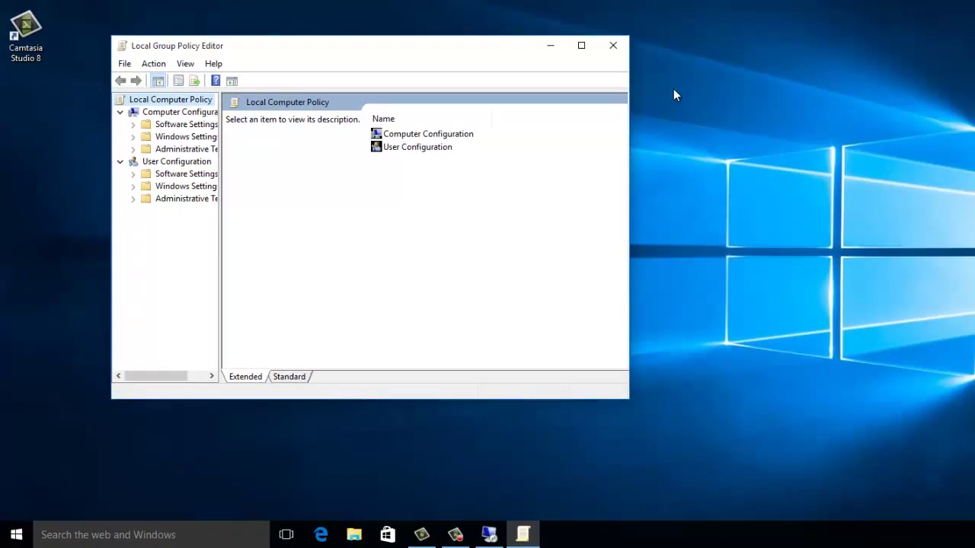
pyautogui.click(578, 51)
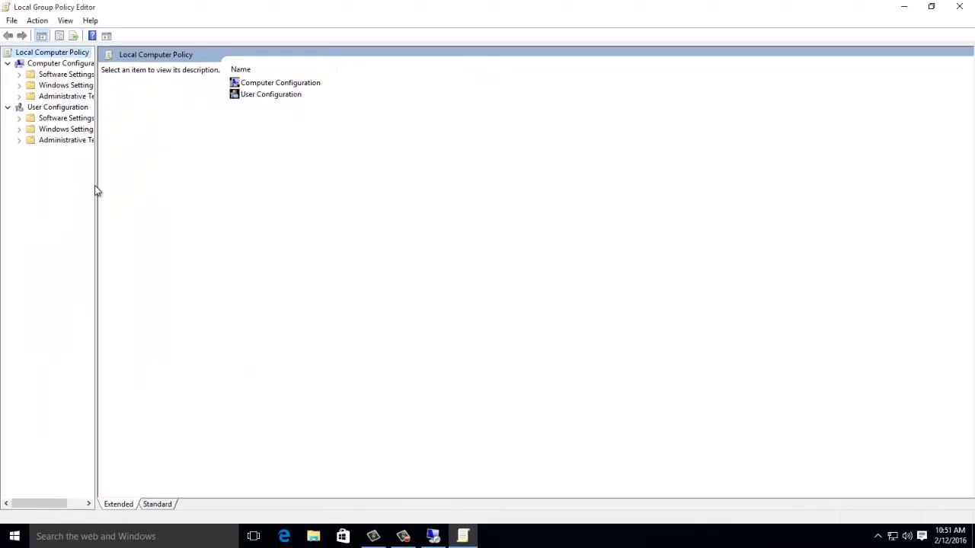
pyautogui.moveTo(96, 184); pyautogui.dragTo(186, 183)
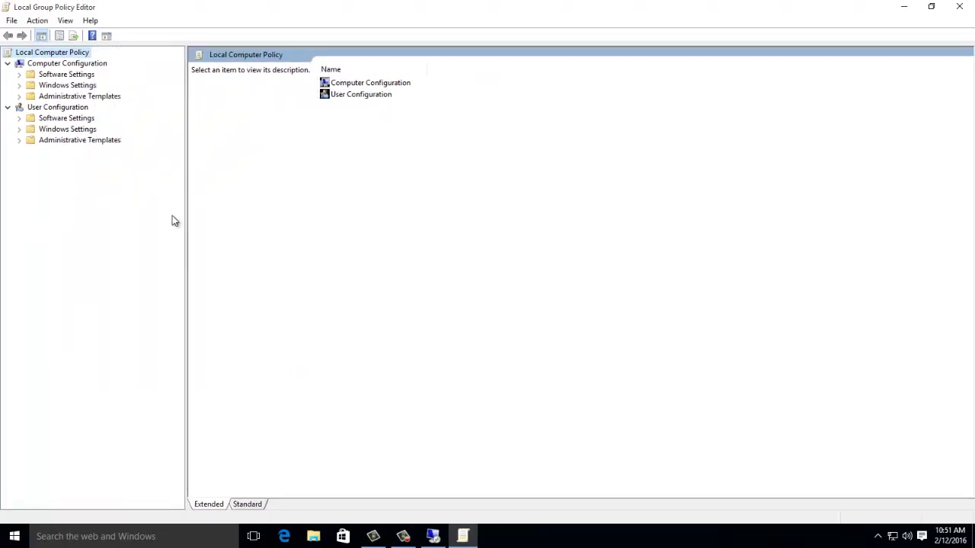
# - Open Administrative Templates > All Settings and select Configure Automatic Updates
pyautogui.click(35, 98)
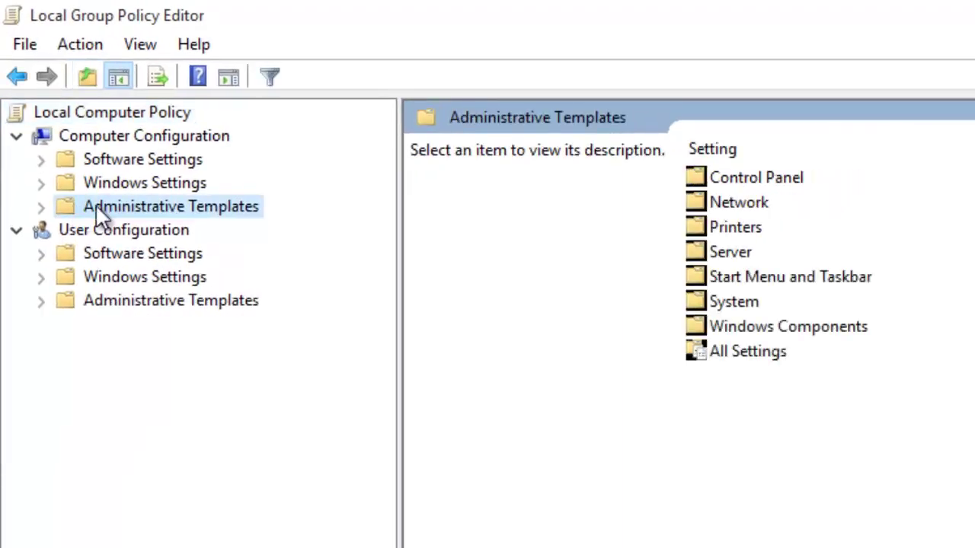
pyautogui.doubleClick(764, 353)
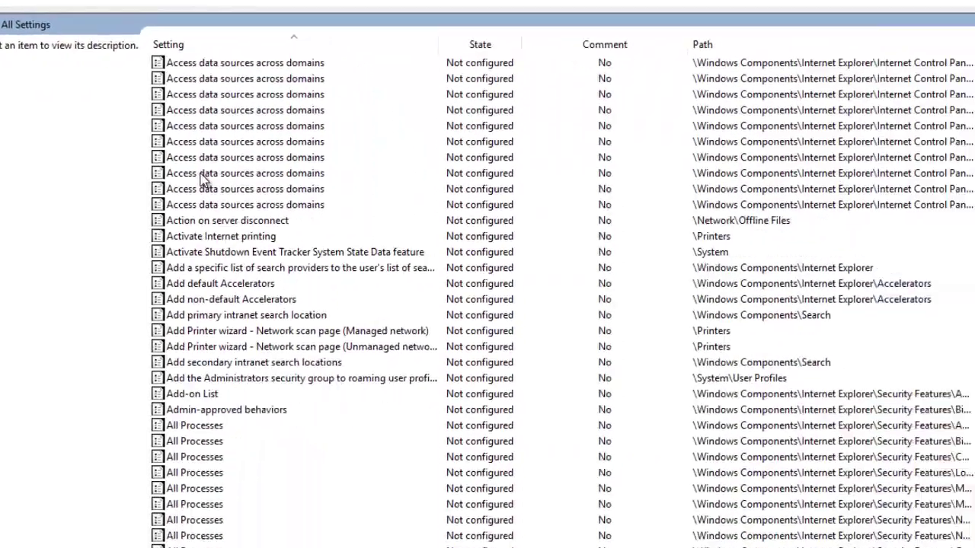
pyautogui.click(491, 266)
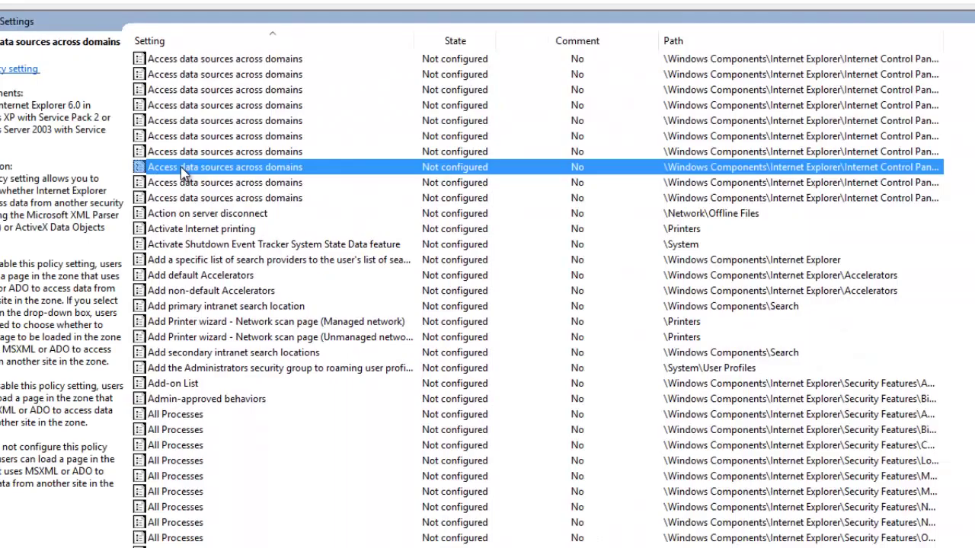
pyautogui.press('c')
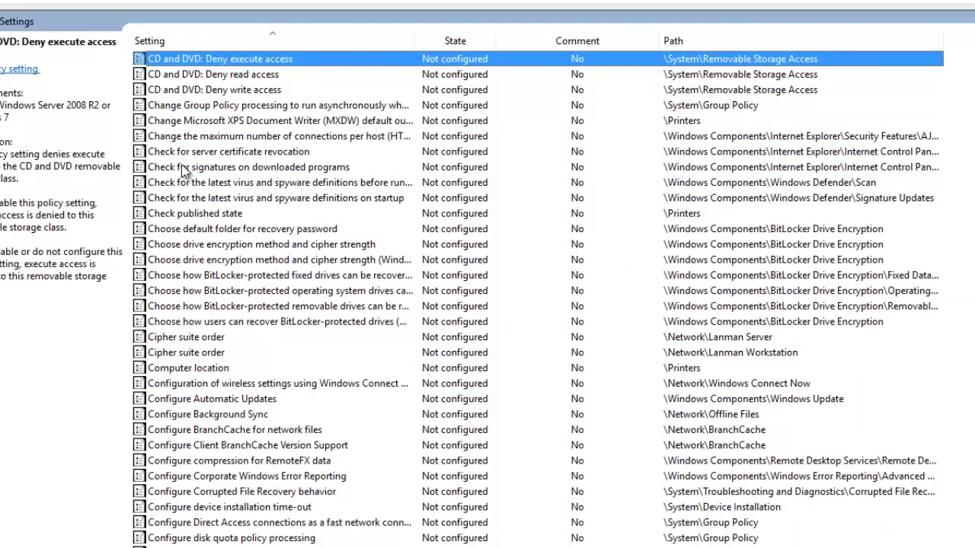
pyautogui.scroll(-2, 182, 173)
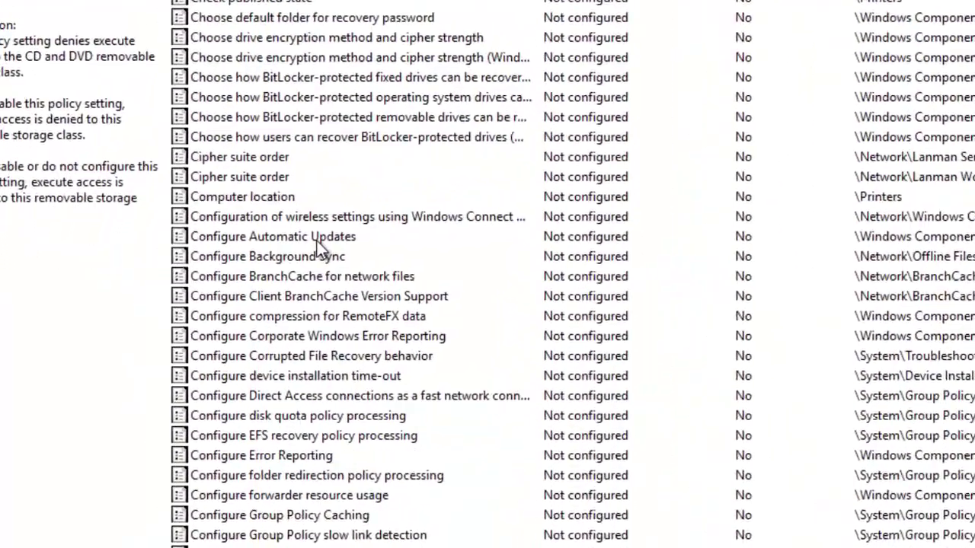
pyautogui.click(261, 294)
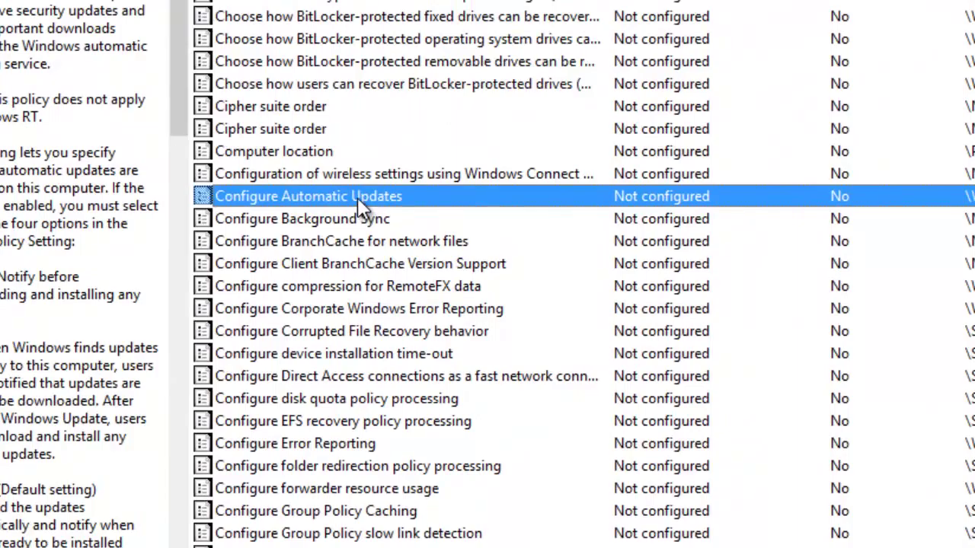
# - Enable Configure Automatic Updates with option '5 - Allow local admin to choose setting' and apply it
pyautogui.doubleClick(357, 197)
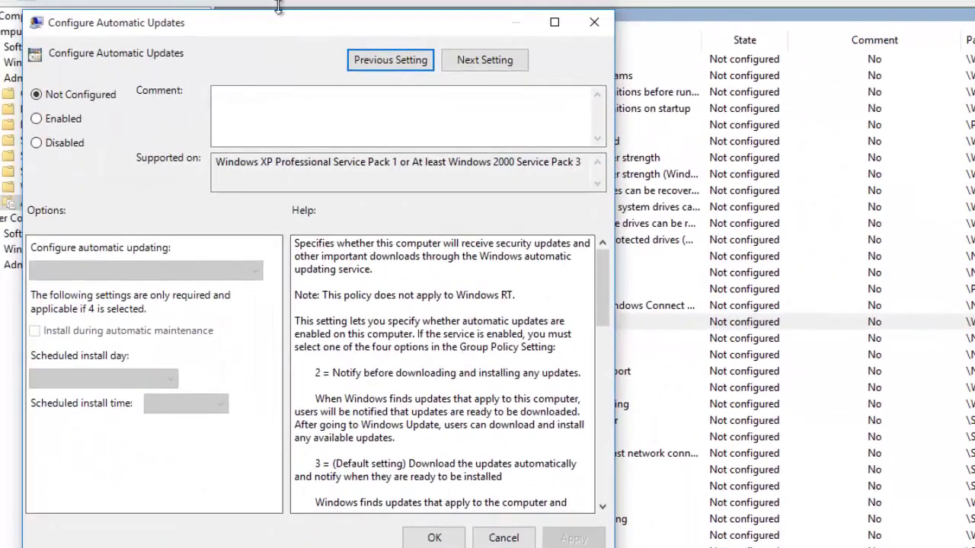
pyautogui.moveTo(293, 23); pyautogui.dragTo(346, 23)
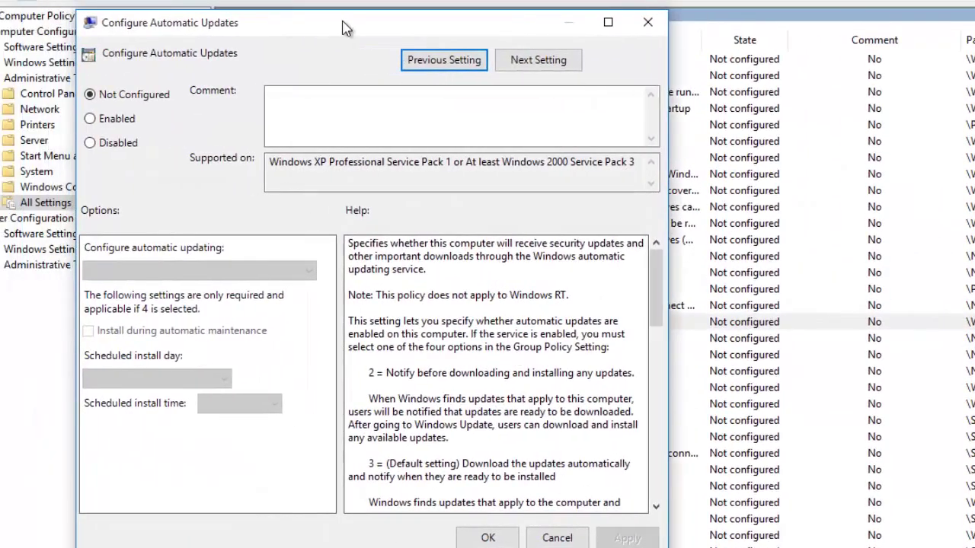
pyautogui.click(126, 122)
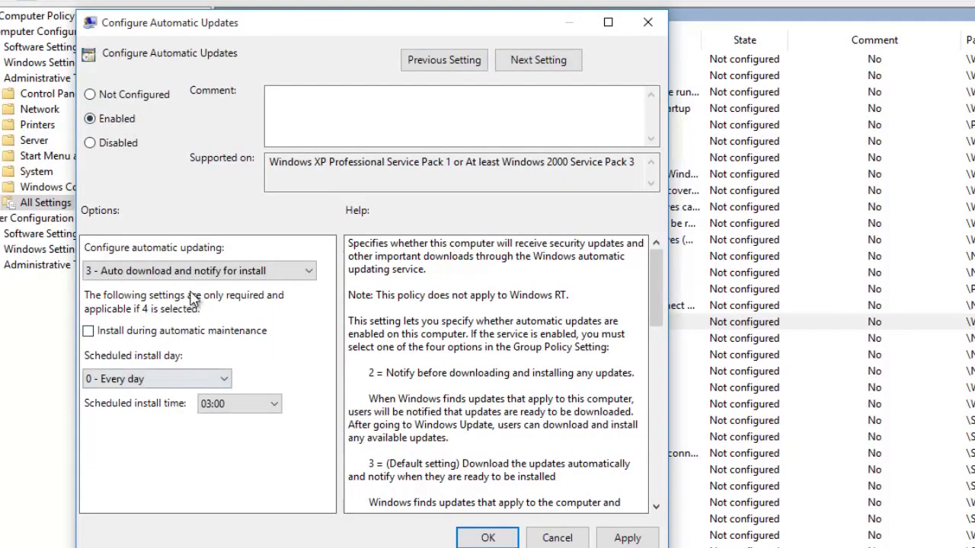
pyautogui.click(278, 275)
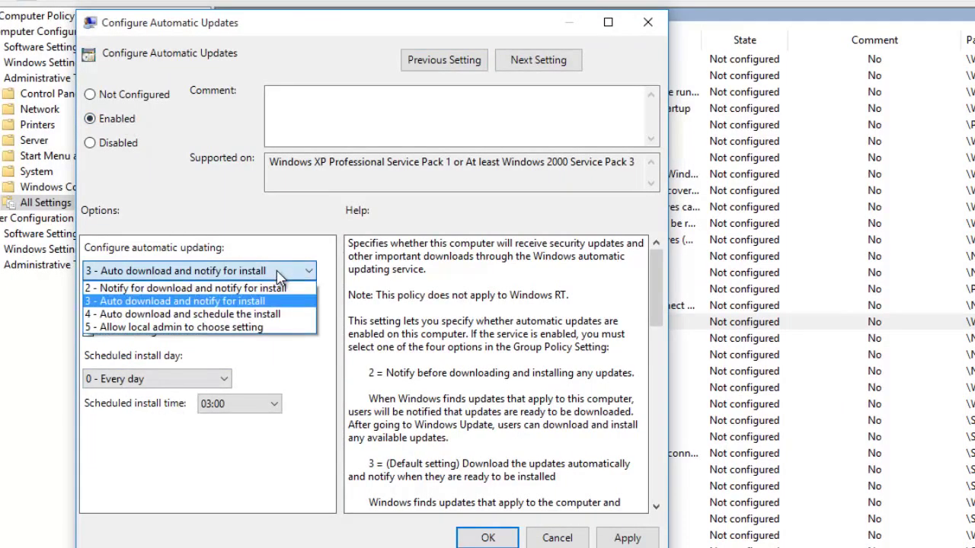
pyautogui.click(122, 145)
pyautogui.click(122, 145)
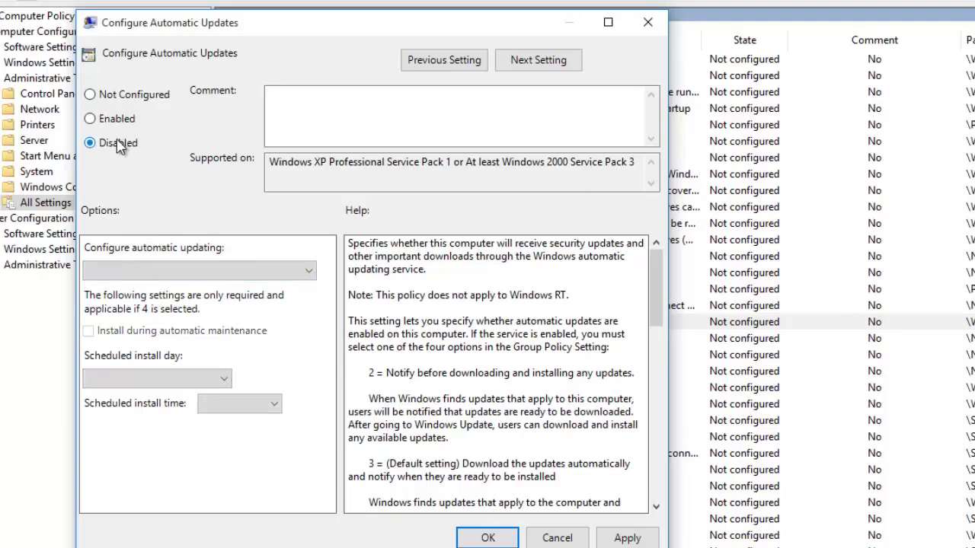
pyautogui.click(118, 122)
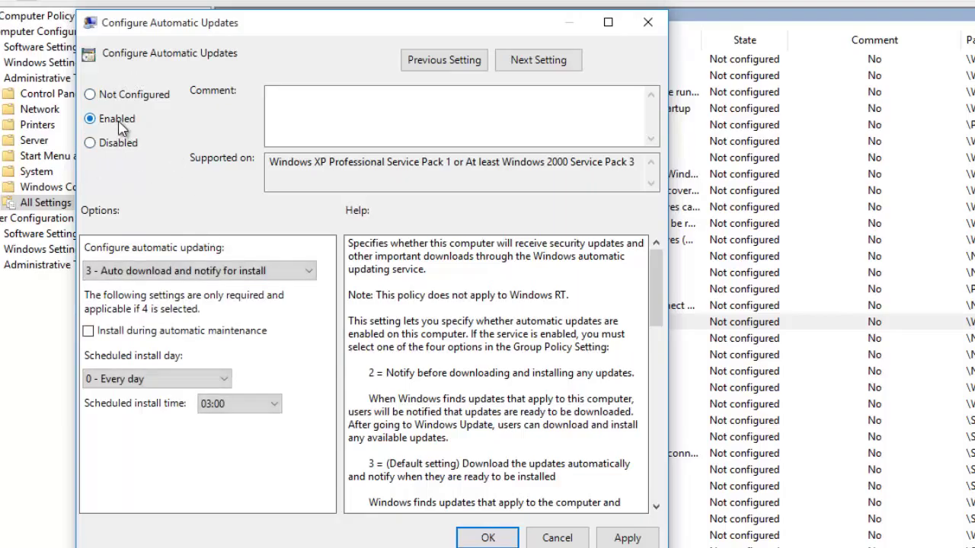
pyautogui.click(222, 274)
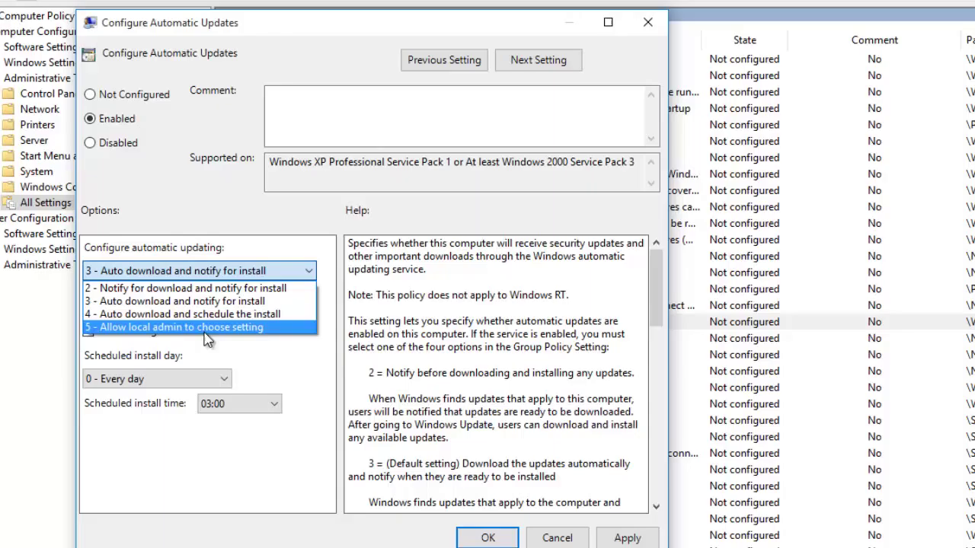
pyautogui.click(229, 328)
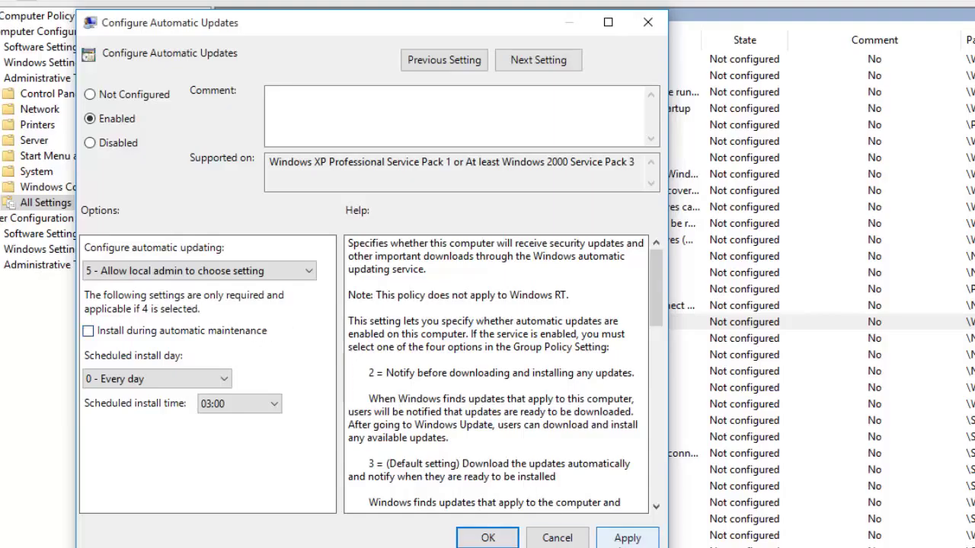
pyautogui.click(627, 539)
pyautogui.click(489, 539)
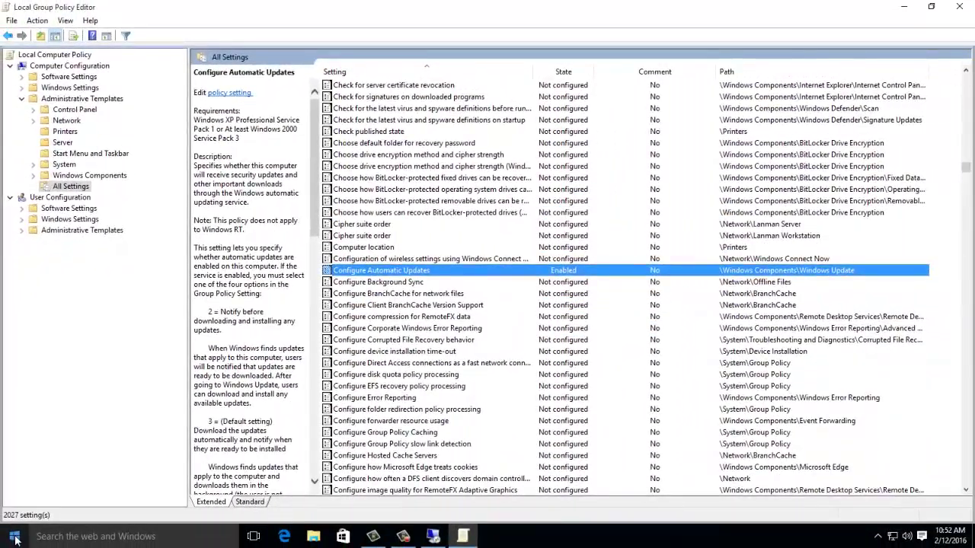
# - Launch services.msc from the Run dialog and focus the services list
pyautogui.press('super+r')
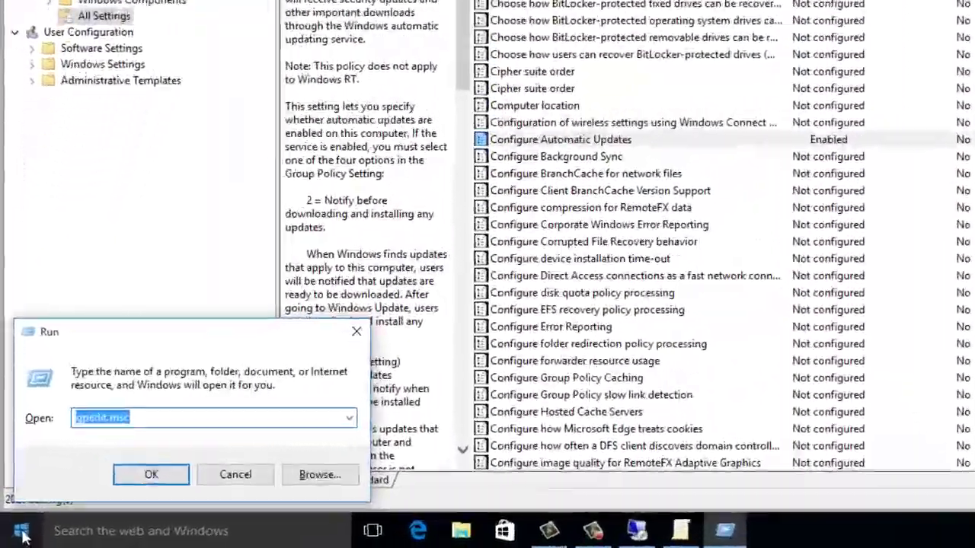
pyautogui.write('services.')
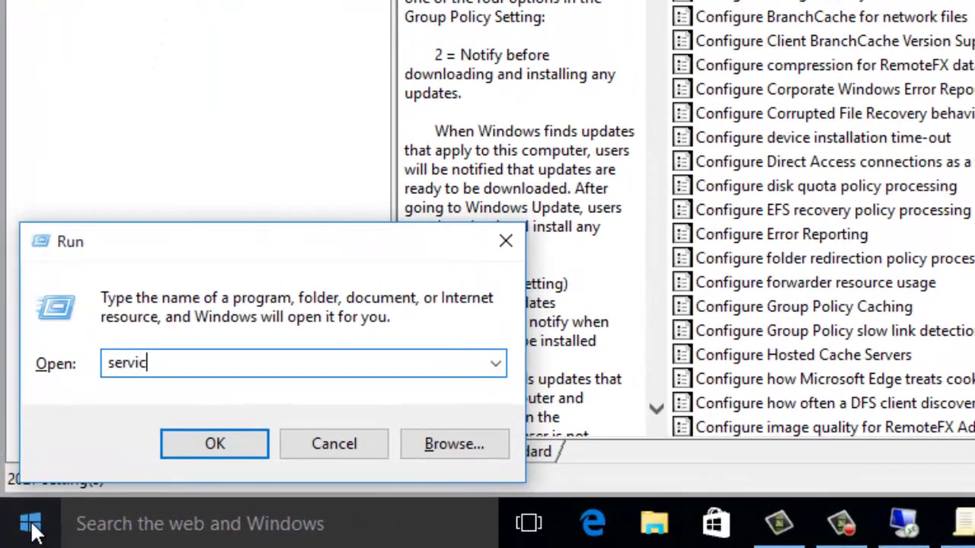
pyautogui.write('msc')
pyautogui.press('Return')
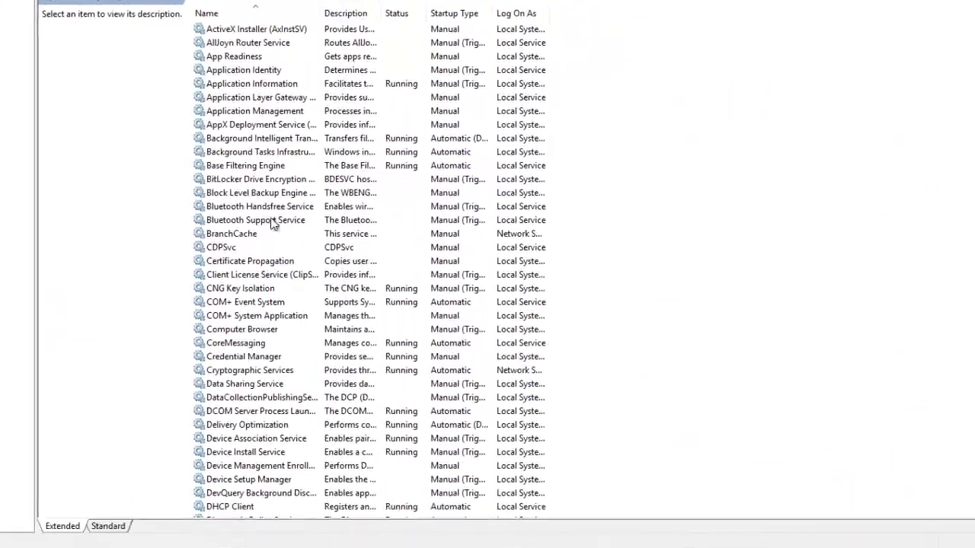
pyautogui.click(302, 161)
# - Set the Windows Update service's startup type to Disabled and apply it
pyautogui.write('wi')
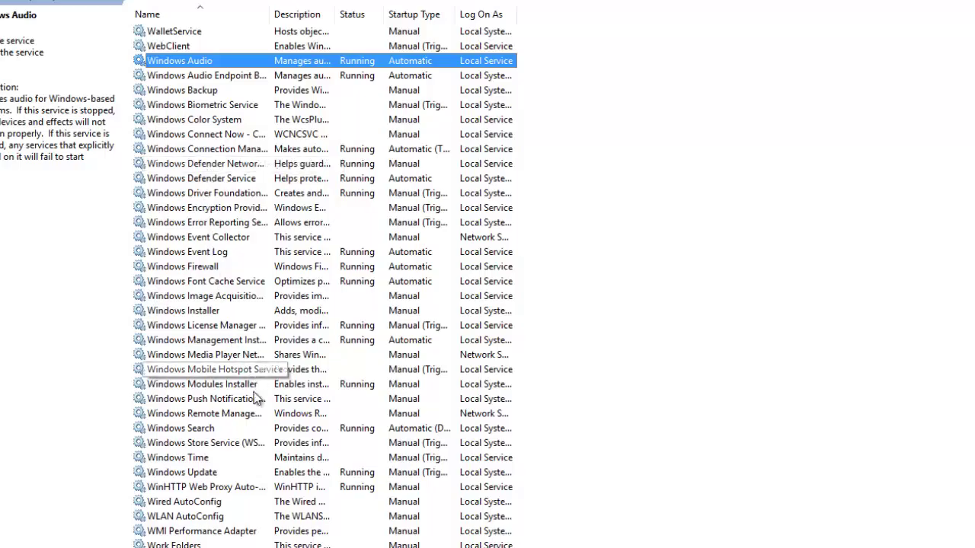
pyautogui.click(202, 472)
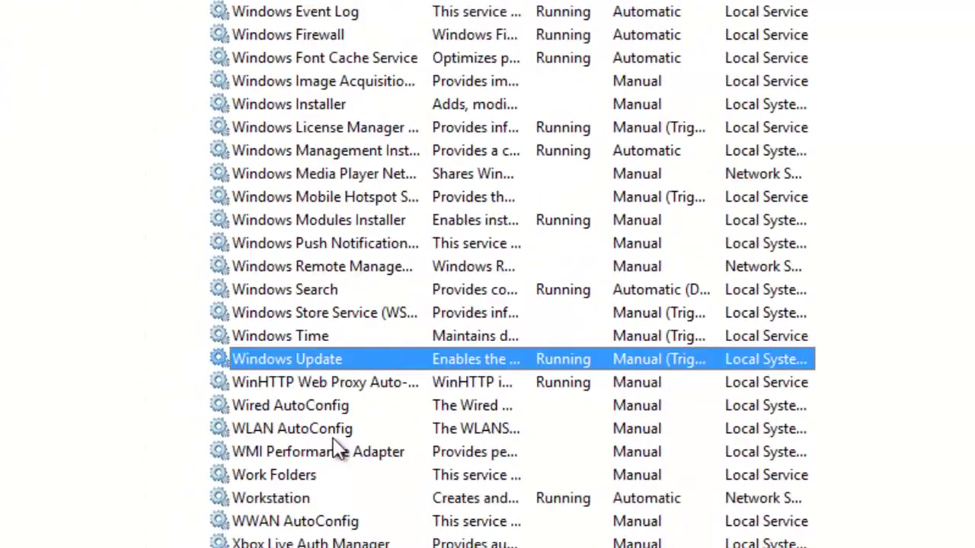
pyautogui.scroll(-1, 335, 450)
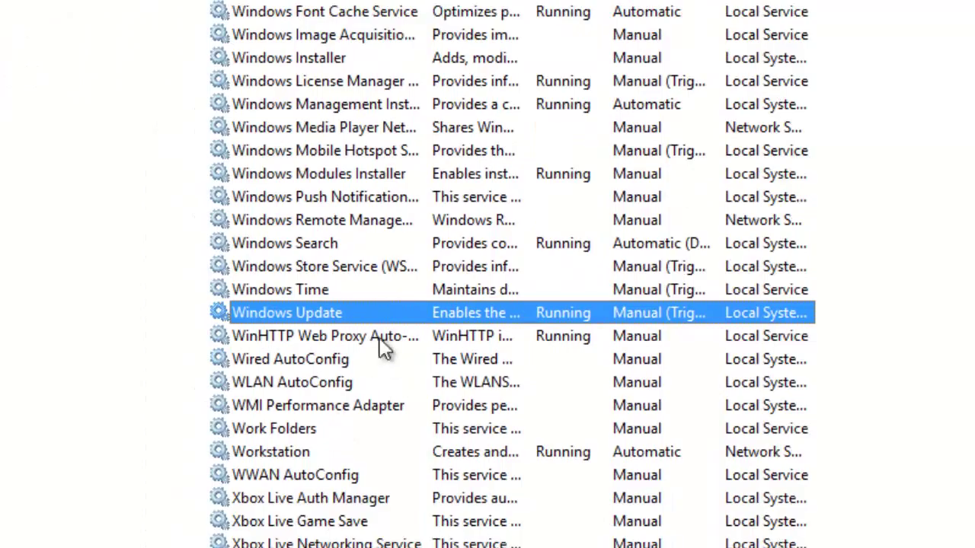
pyautogui.doubleClick(379, 314)
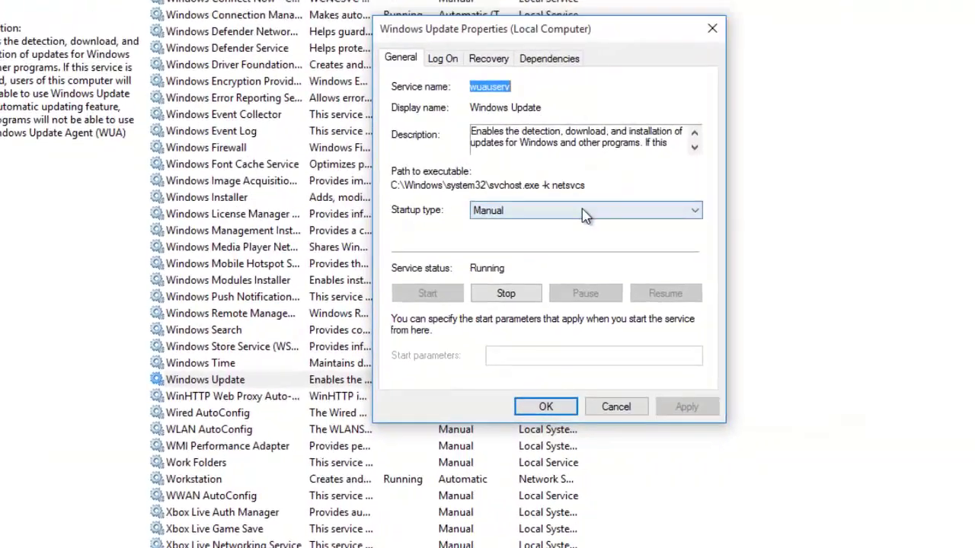
pyautogui.click(646, 210)
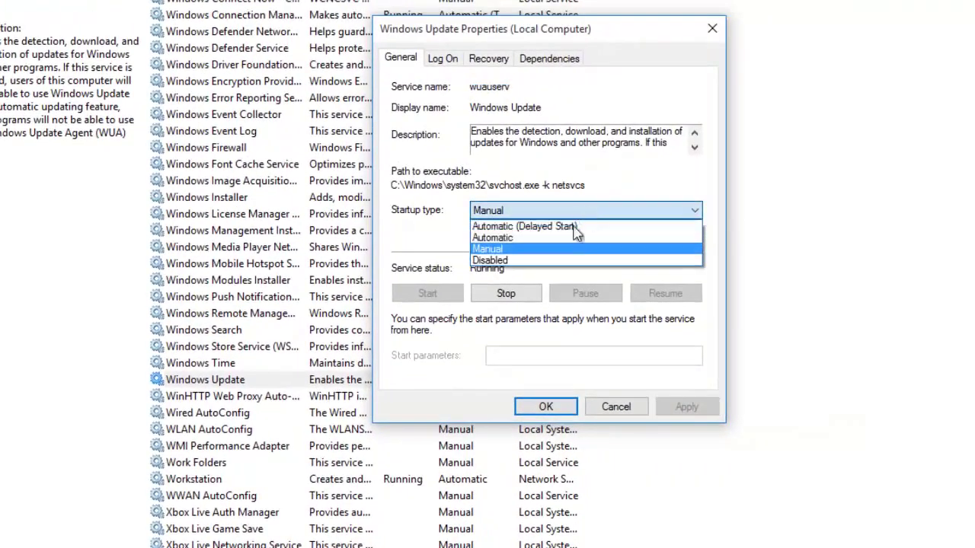
pyautogui.click(522, 261)
pyautogui.click(674, 408)
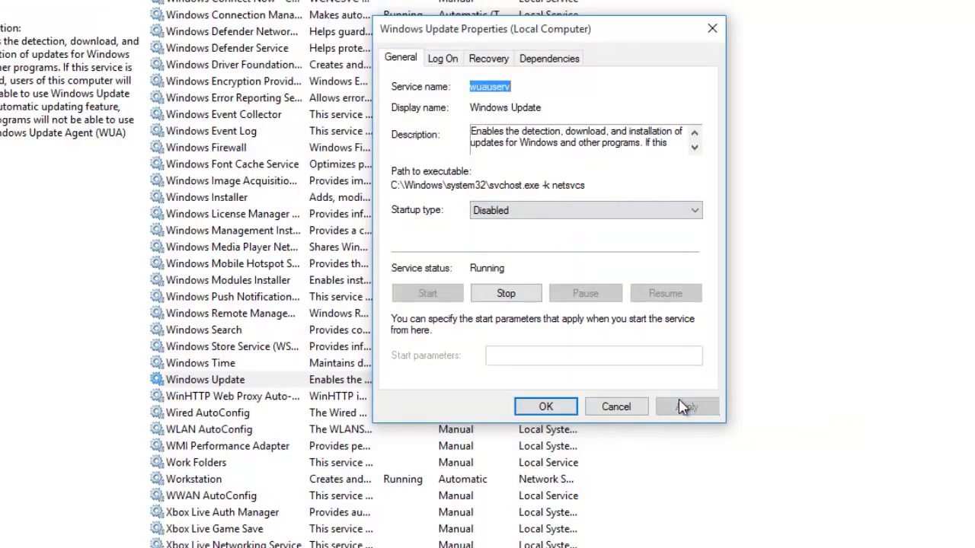
pyautogui.click(539, 408)
pyautogui.click(230, 380)
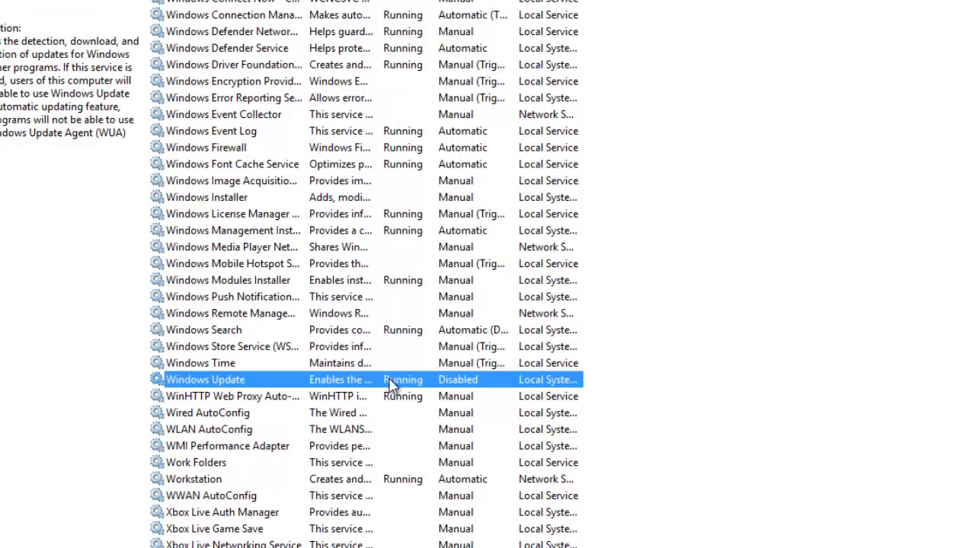